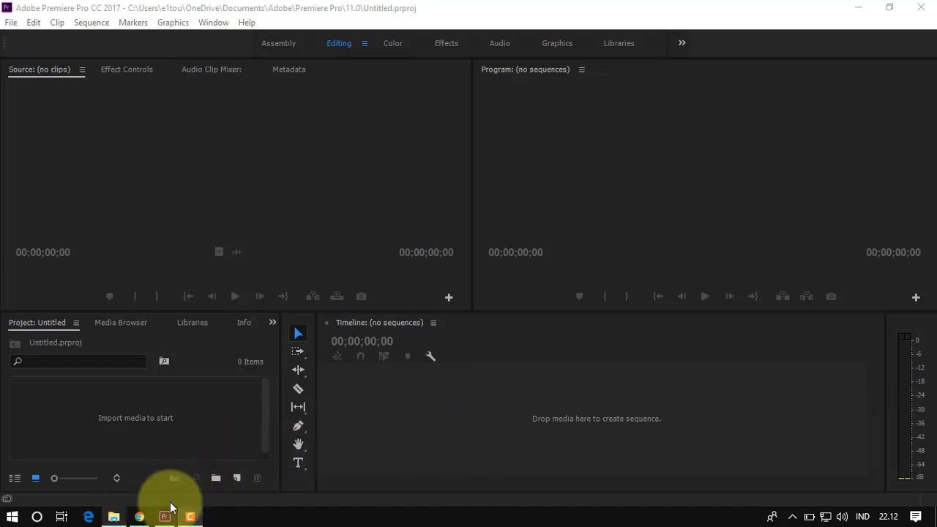
Drag VID_20190810_140729.mp4 from the TOUR GUIDE folder into Premiere's timeline to import it.
click(888, 8)
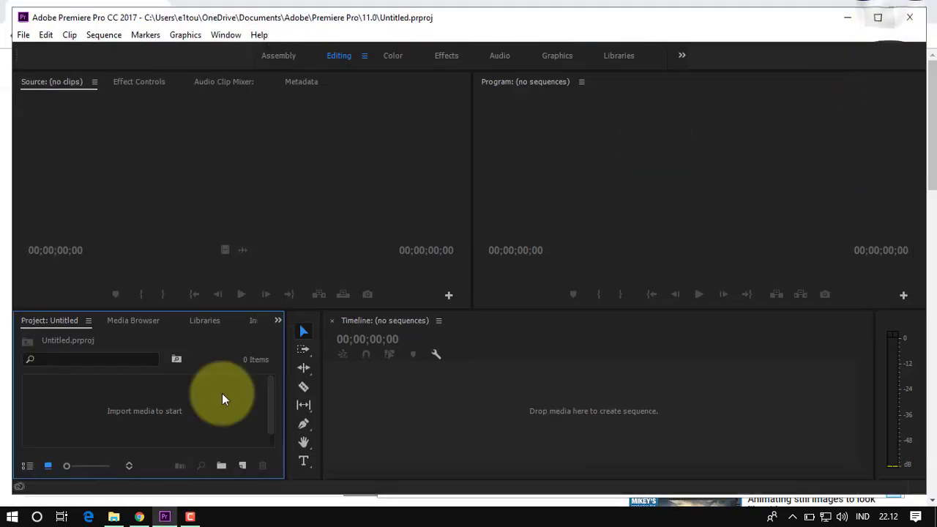
click(113, 517)
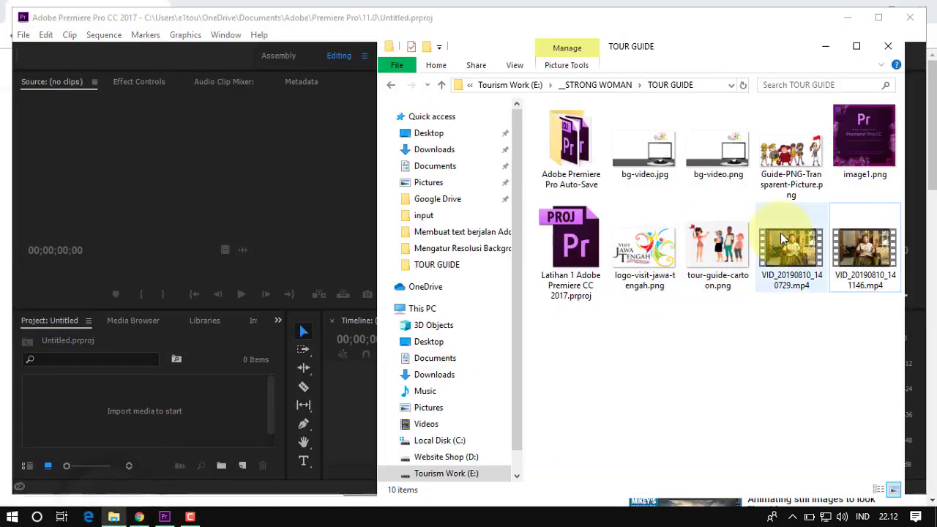
drag(790, 249, 439, 447)
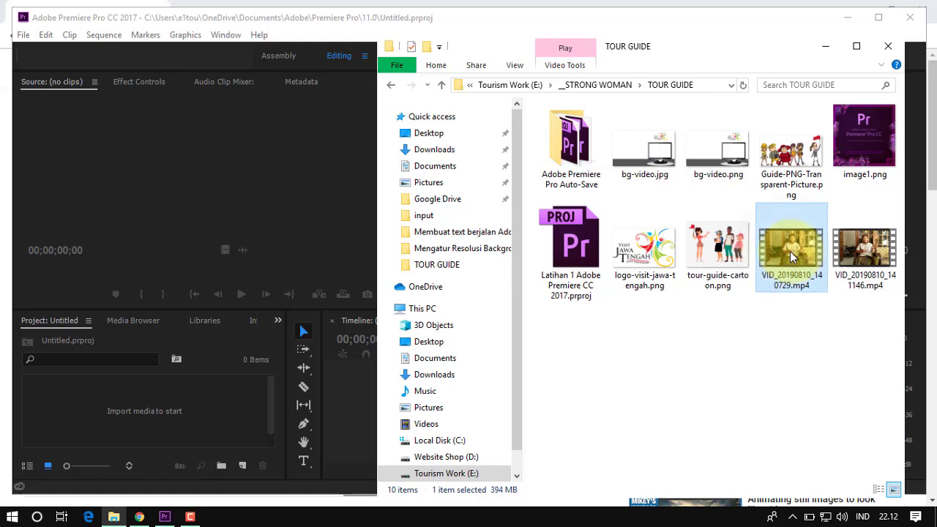
drag(439, 448, 363, 445)
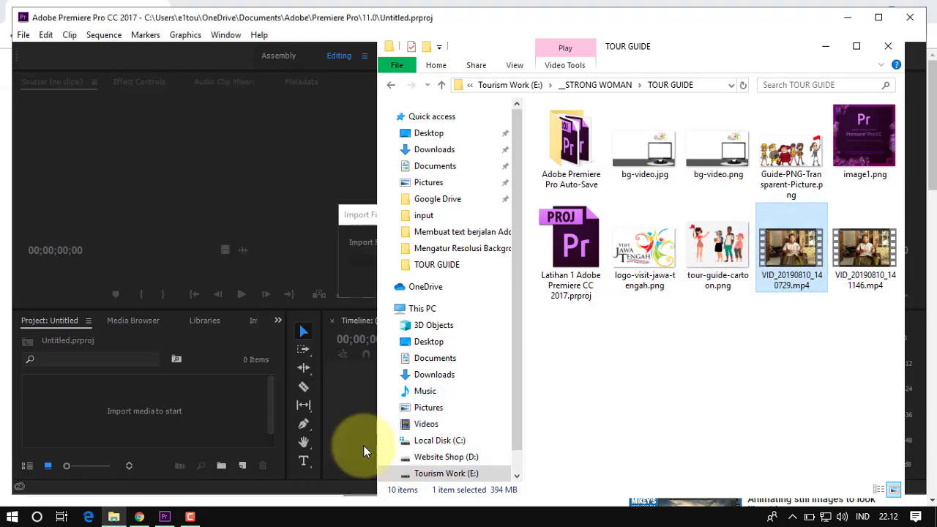
Select the VID_20190810_140729 clip, zoom the timeline, and play it, stopping at 00;00;06;14.
click(827, 49)
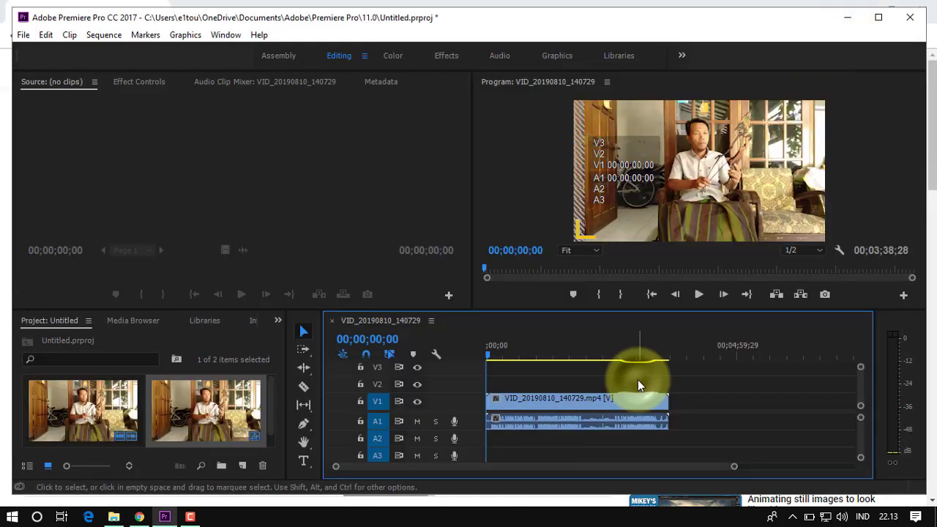
click(606, 403)
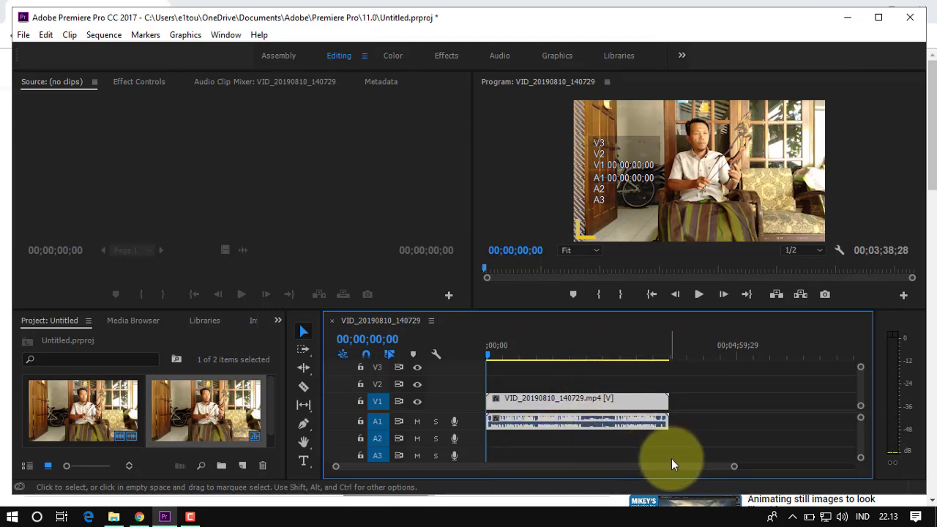
drag(734, 470, 681, 469)
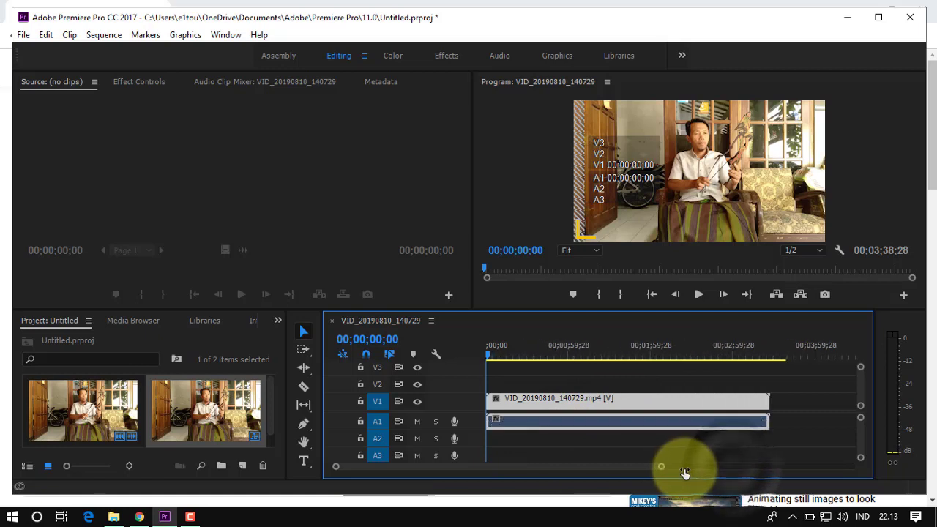
click(700, 295)
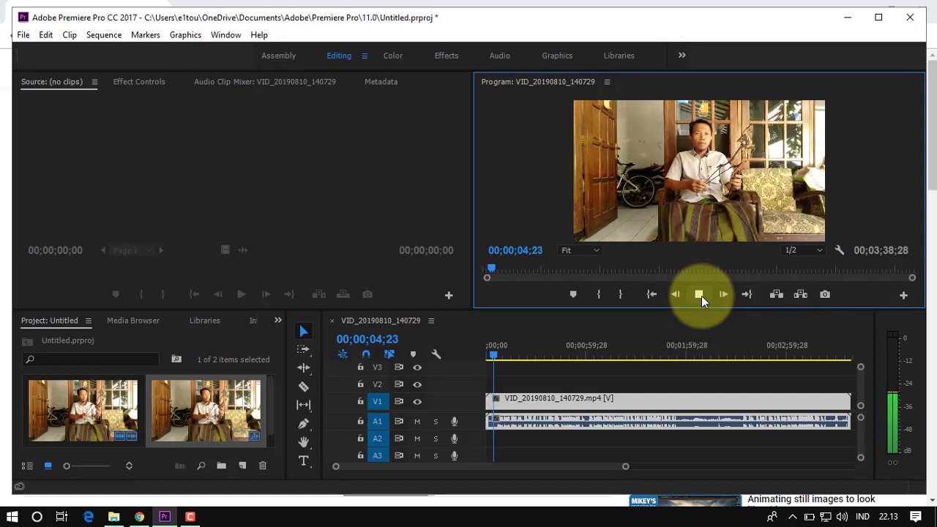
click(699, 294)
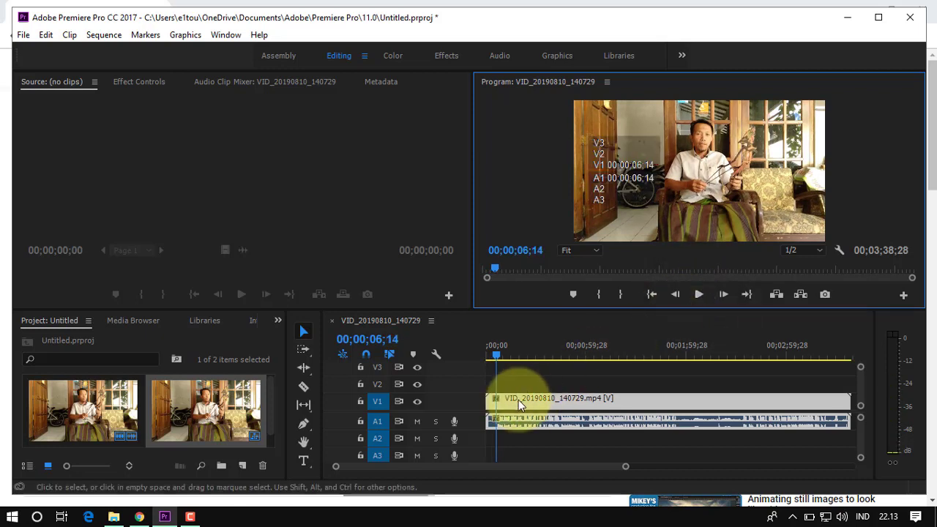
Razor the clip at 00;00;06;14, delete the opening piece, and move the playhead to 00;01;55;13.
click(305, 388)
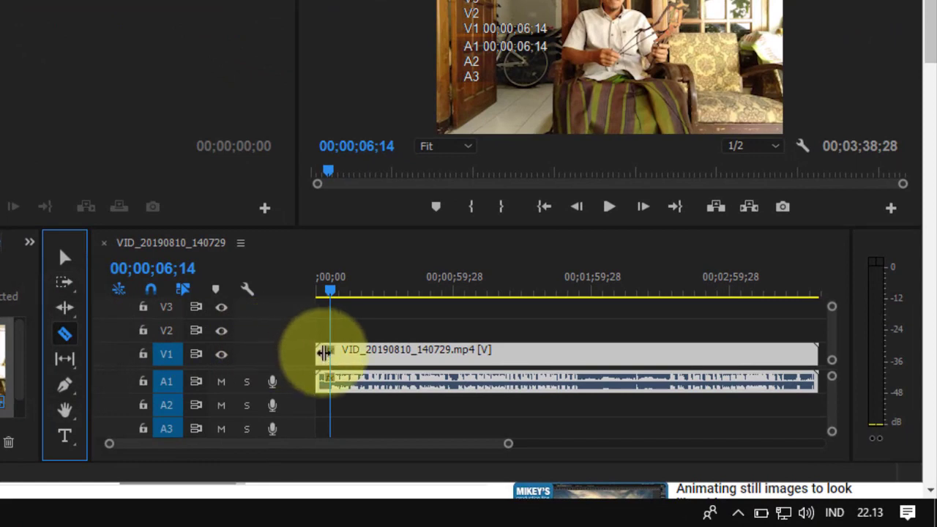
click(335, 356)
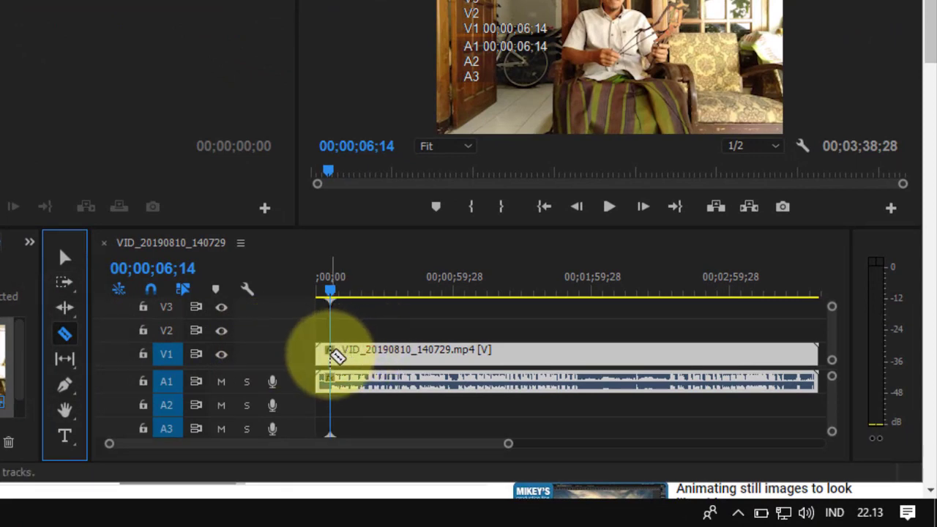
click(332, 356)
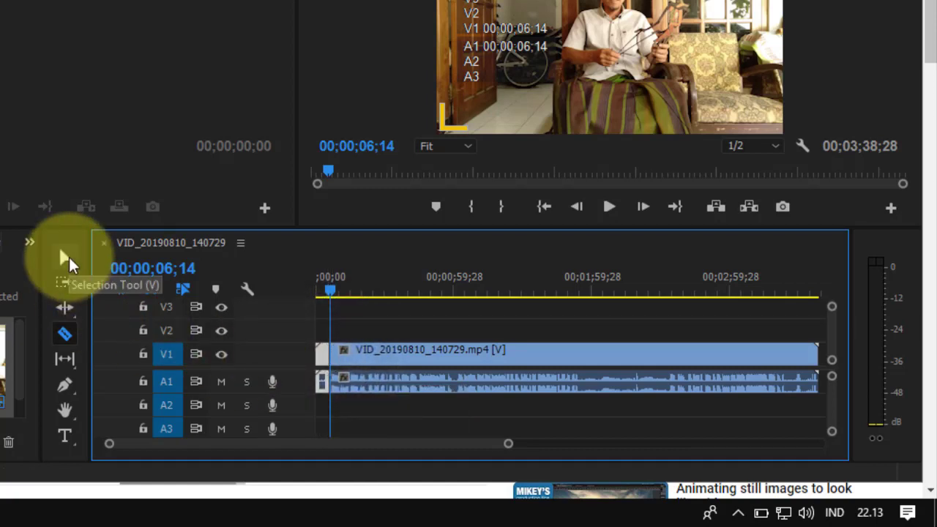
click(64, 257)
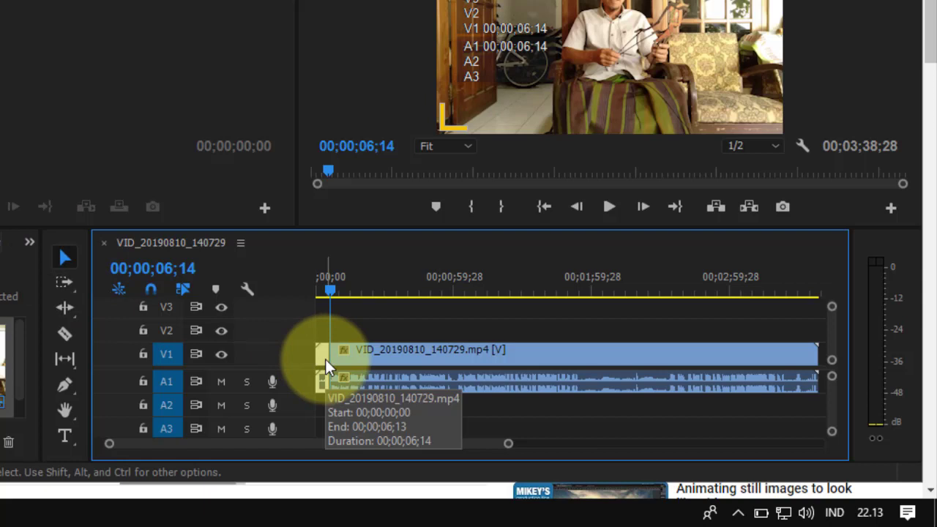
key(Delete)
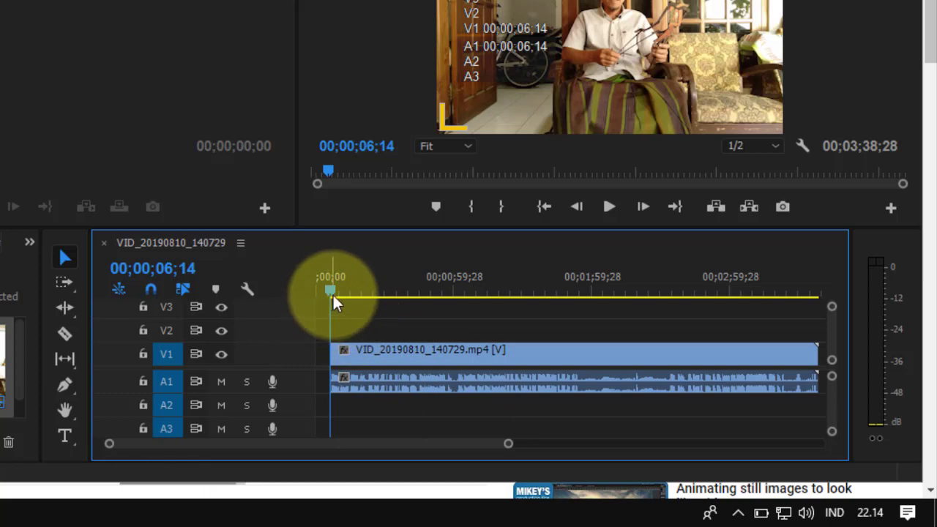
drag(333, 304, 584, 317)
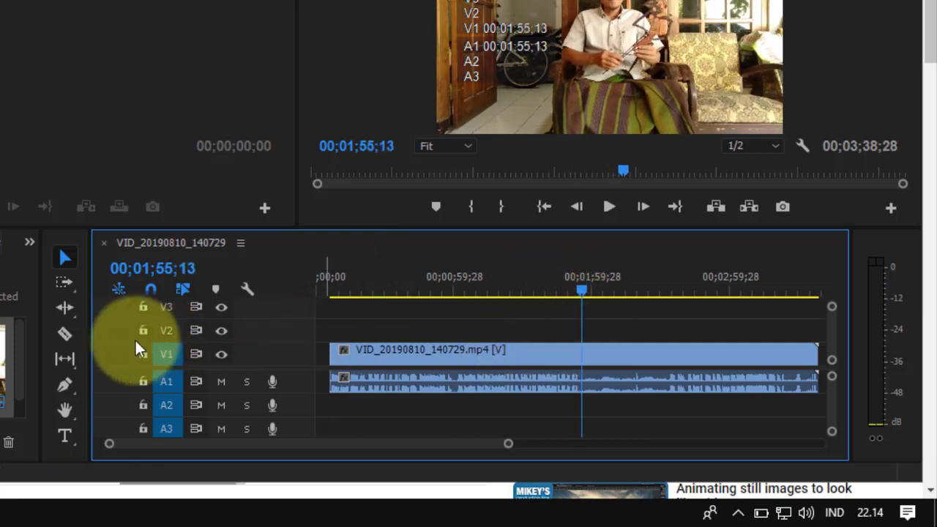
Split the clip with the Razor at 00;01;55;13 and at 00;02;33;20.
click(65, 337)
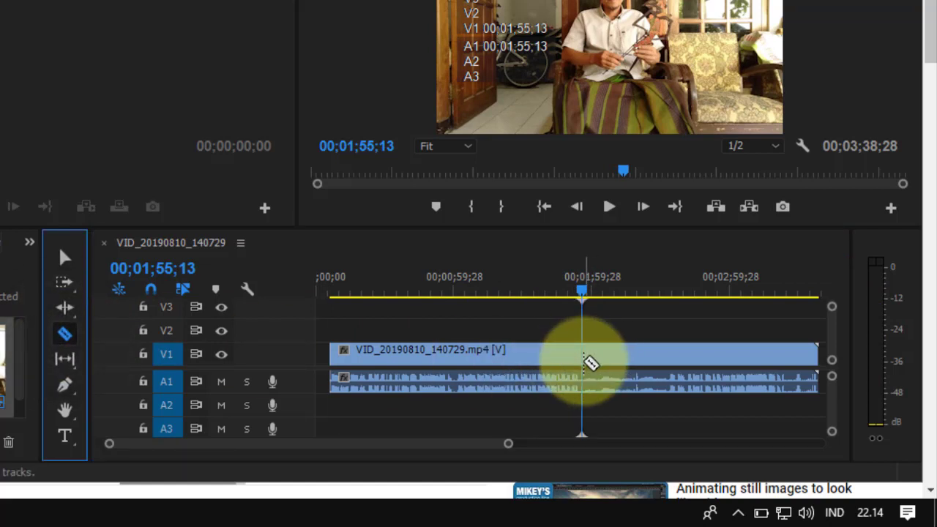
click(589, 362)
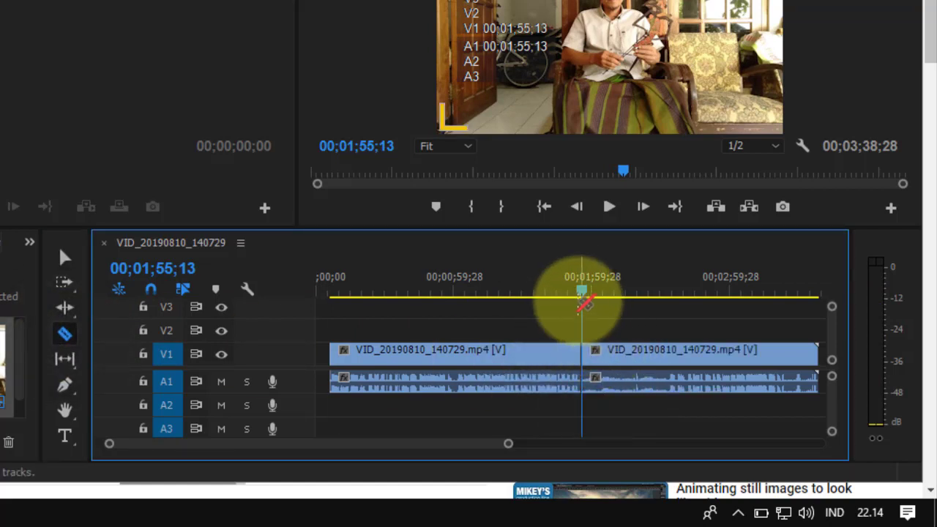
mouse_move(584, 303)
mouse_down()
mouse_move(664, 311)
mouse_move(662, 327)
mouse_move(670, 316)
mouse_up()
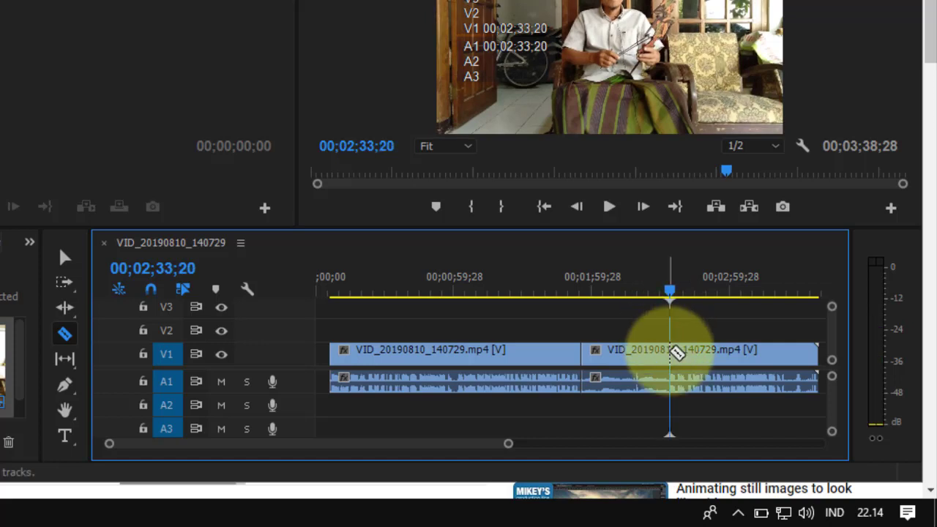
click(672, 353)
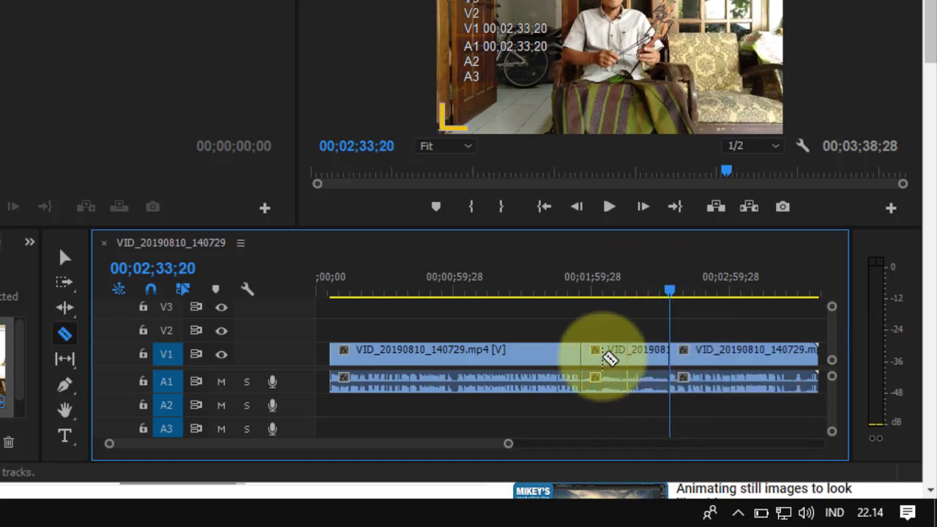
Delete the 00;00;38;05 middle piece and slide the last clip left to close the gap.
click(64, 258)
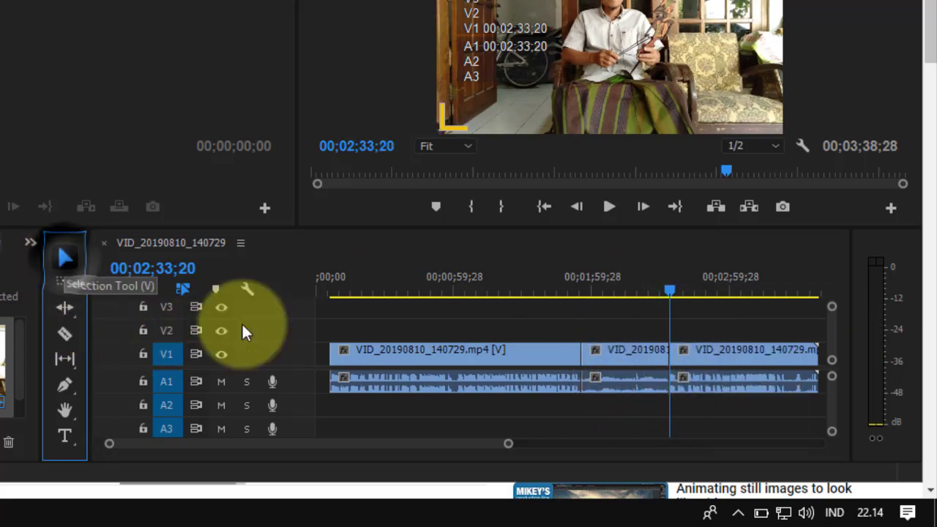
click(632, 352)
key(Delete)
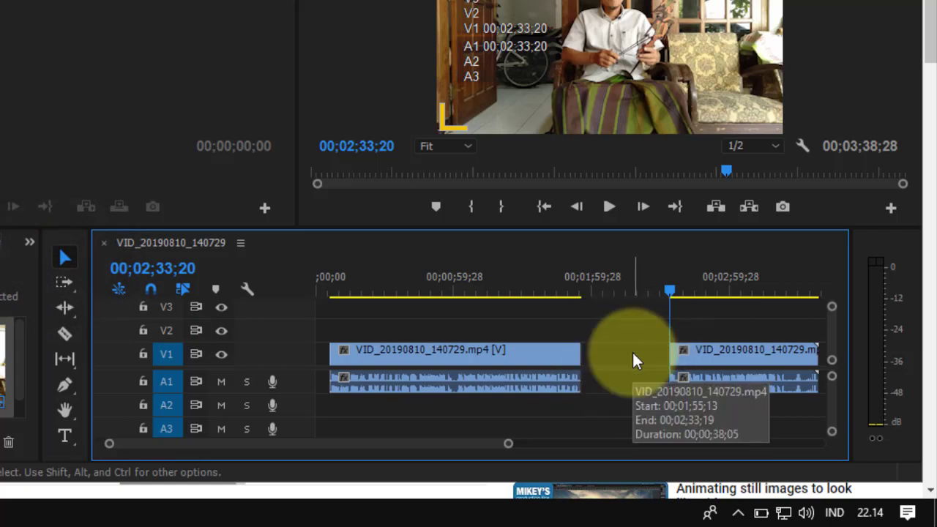
drag(706, 355, 676, 358)
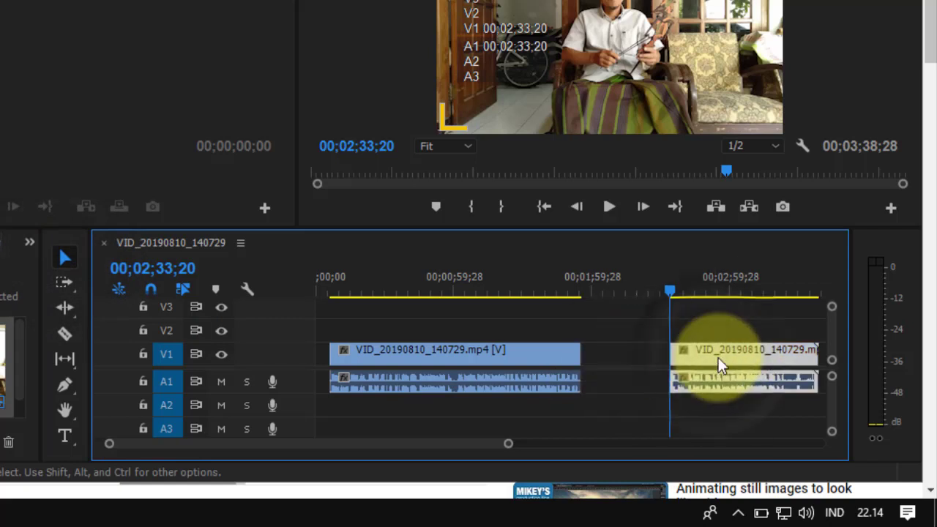
drag(676, 359, 626, 358)
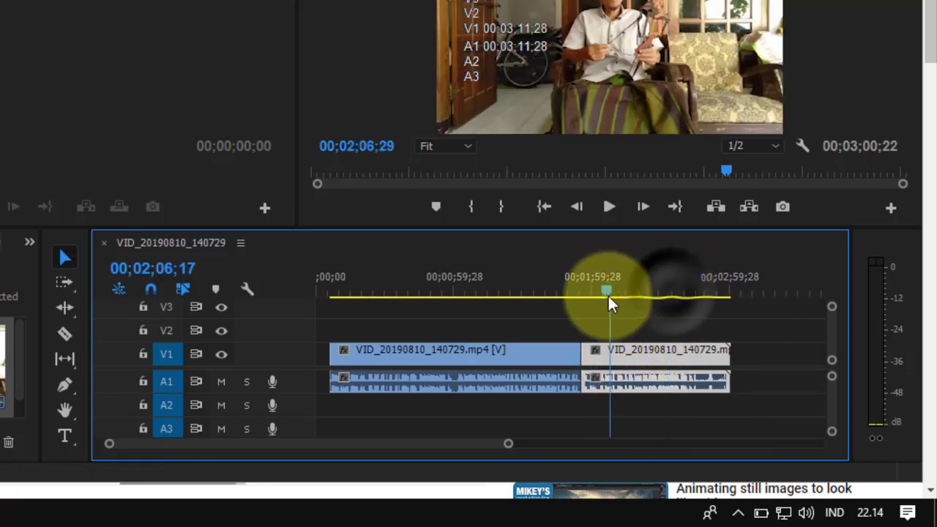
drag(672, 296, 568, 297)
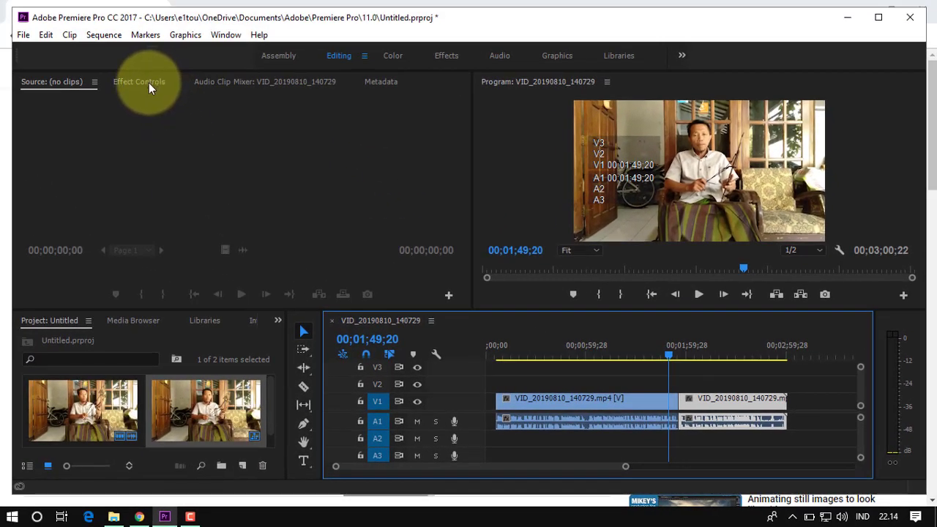
Show the clip's Position, Scale and Opacity in Effect Controls, then list the hidden panels.
click(148, 83)
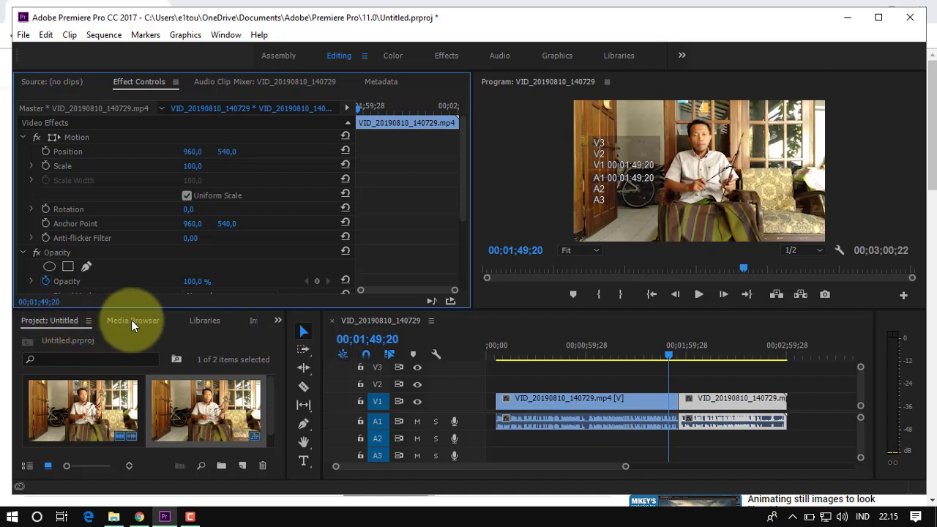
click(277, 323)
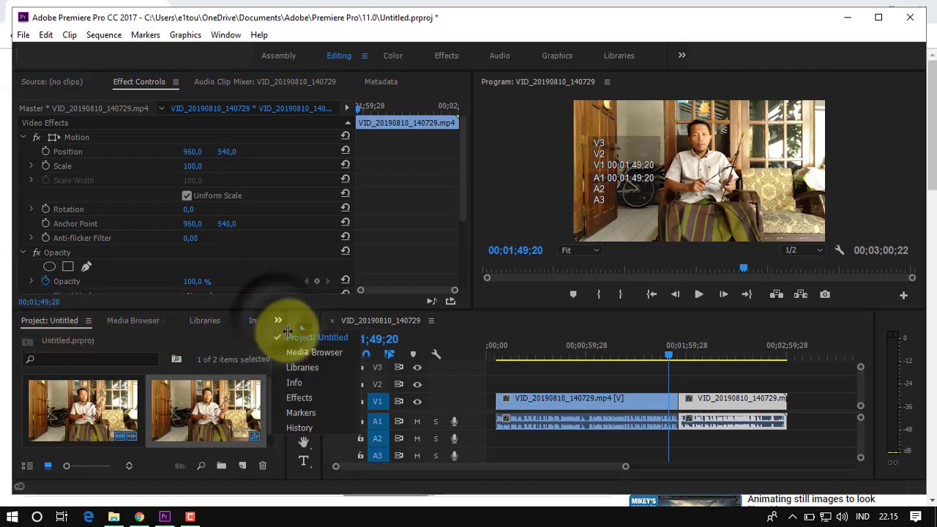
In the Effects panel, select Cube Spin under Video Transitions > 3D Motion.
click(299, 399)
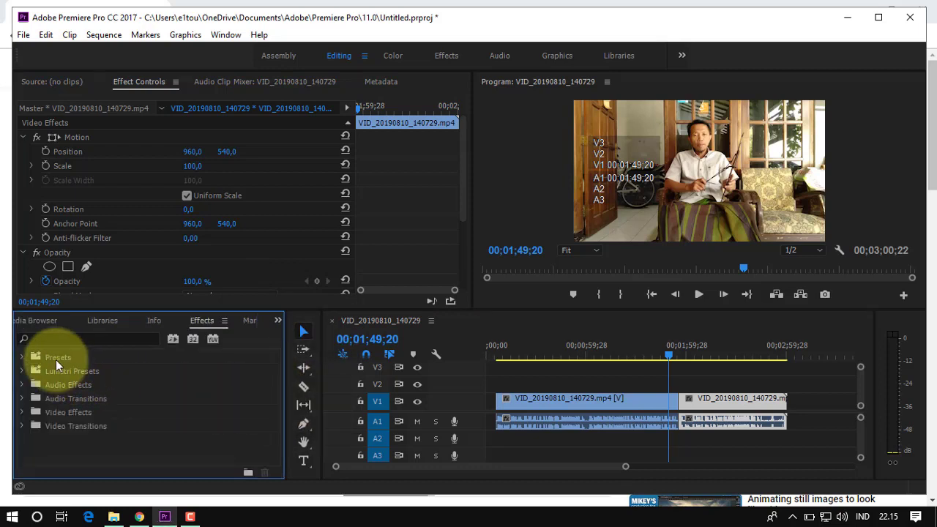
double_click(57, 426)
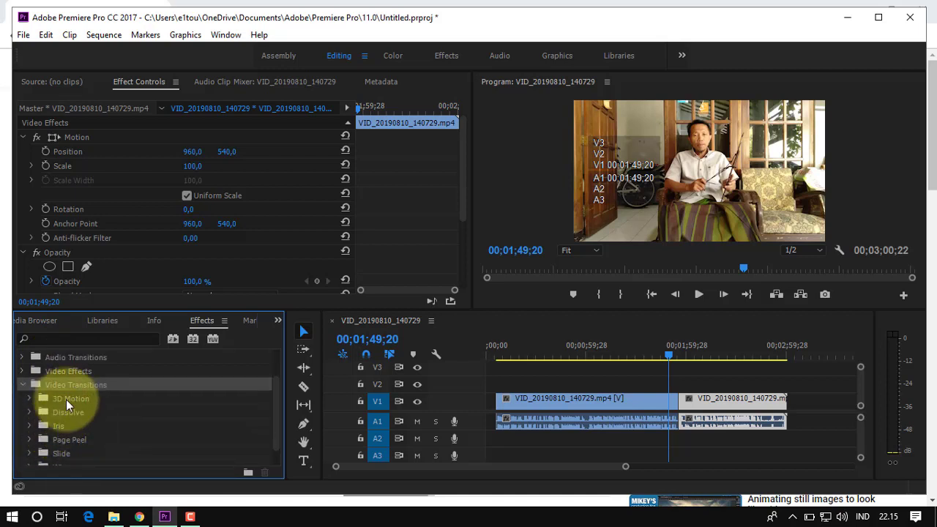
click(66, 399)
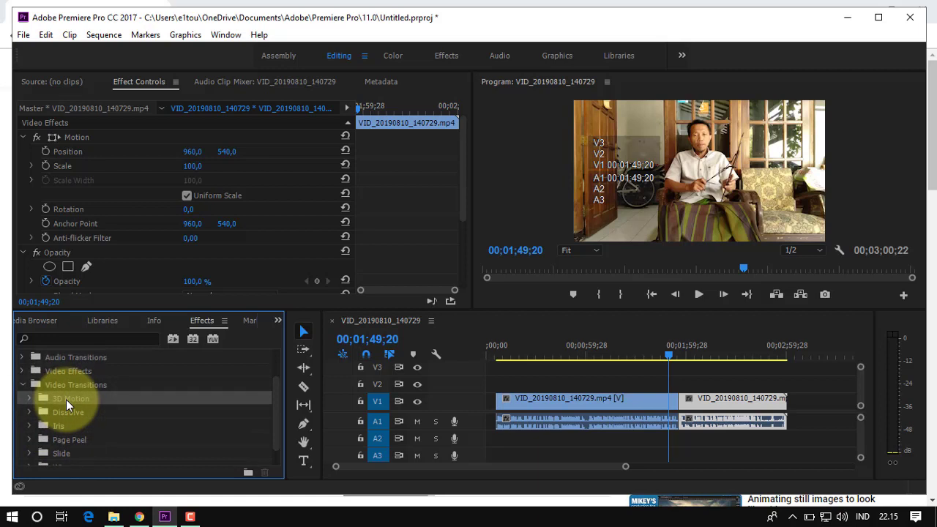
double_click(66, 398)
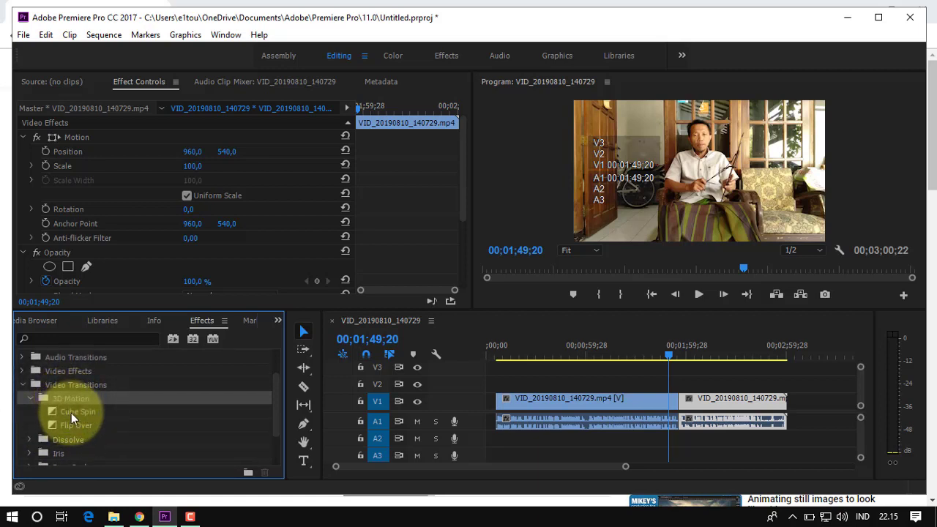
click(71, 413)
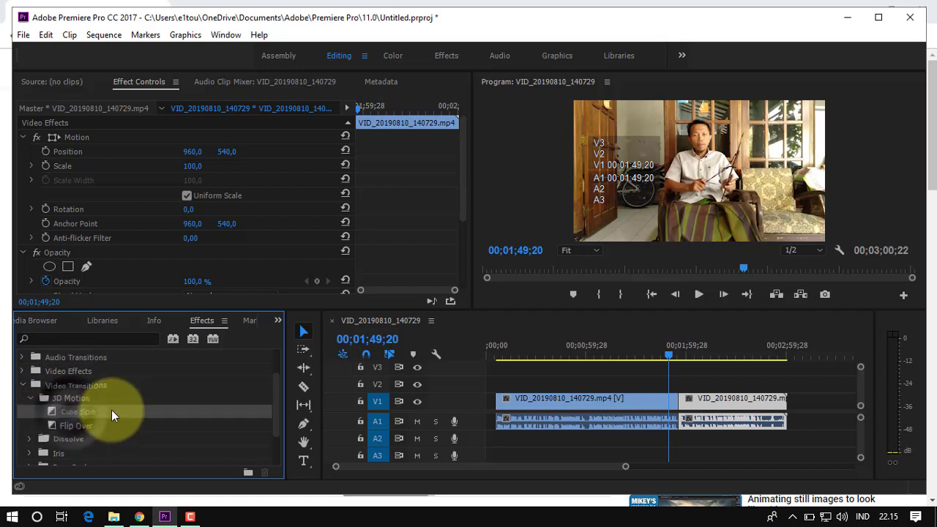
Drop the Cube Spin transition onto the V1 cut between the two clips.
drag(92, 410, 684, 422)
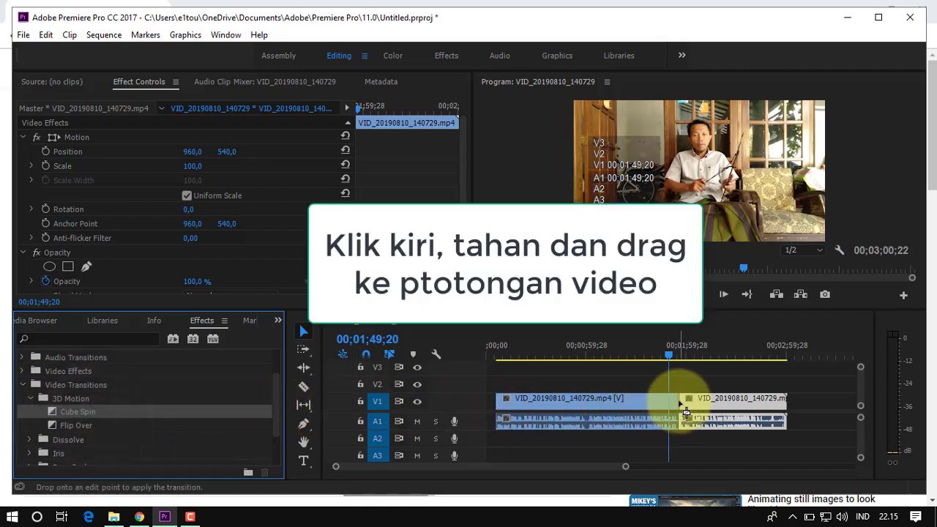
drag(686, 412, 706, 416)
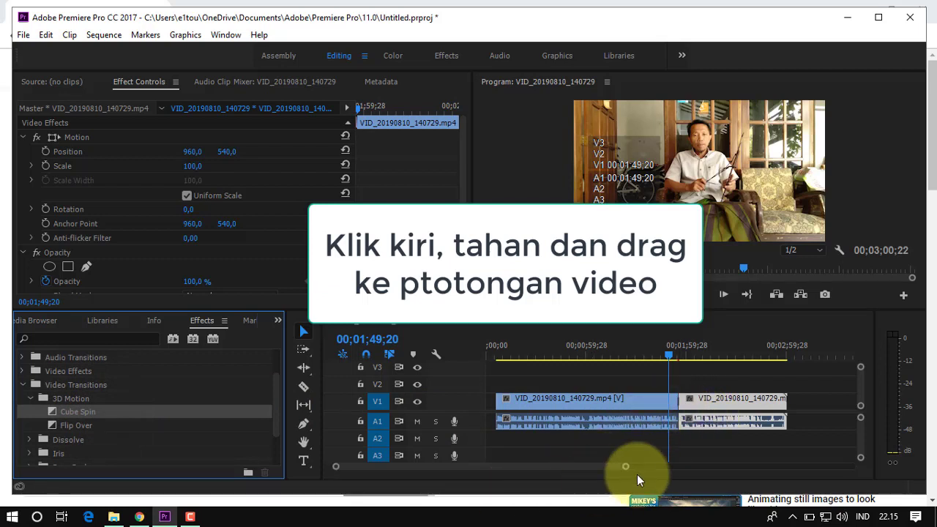
scroll(640, 469, up, 5)
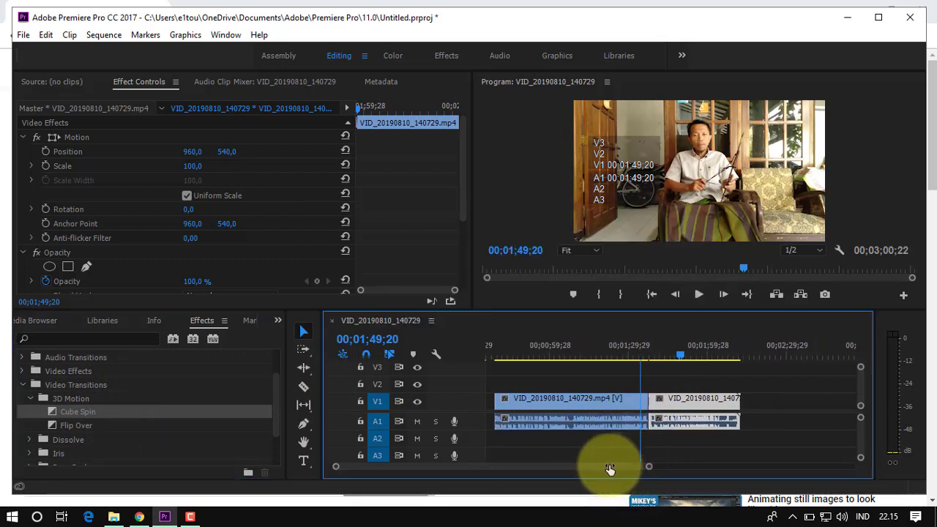
scroll(577, 459, up, 3)
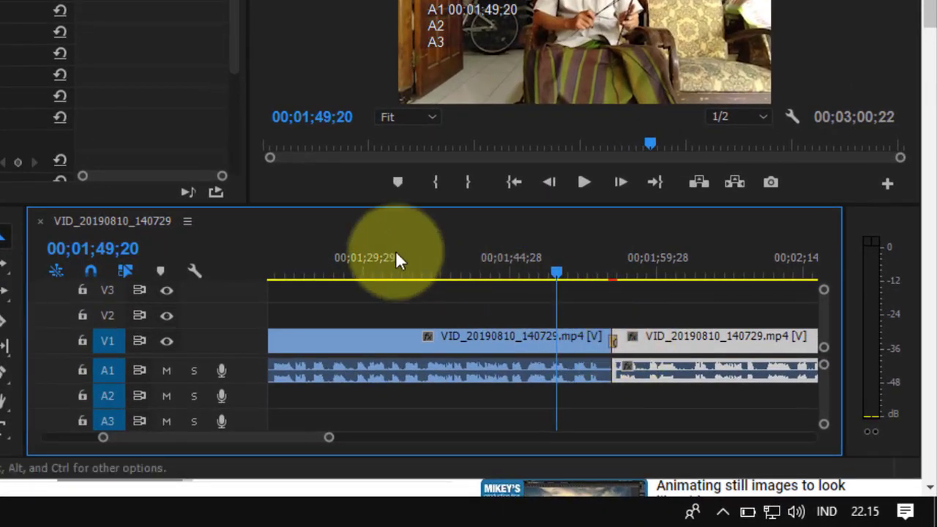
Preview the Cube Spin transition, then undo it.
click(583, 182)
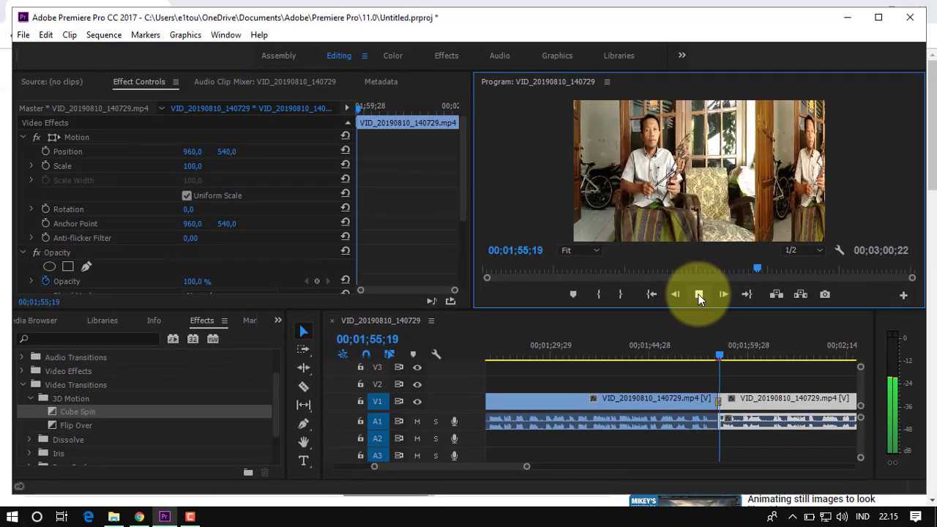
click(698, 295)
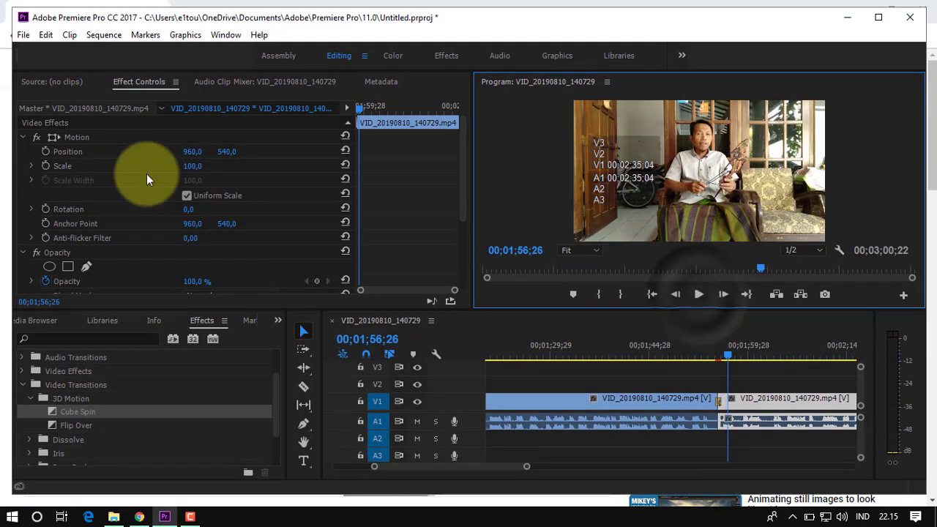
click(45, 35)
click(50, 46)
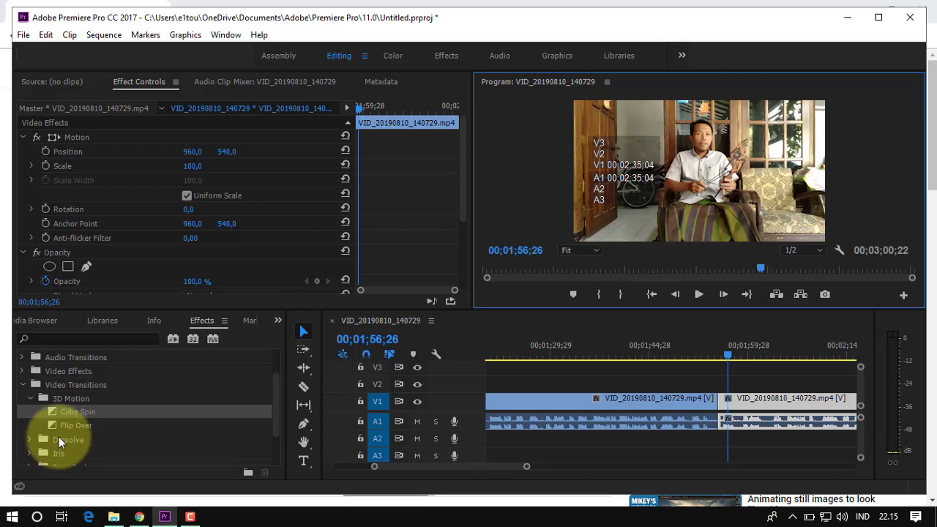
Expand the Page Peel transition group in the Effects panel.
click(59, 438)
scroll(58, 438, down, 2)
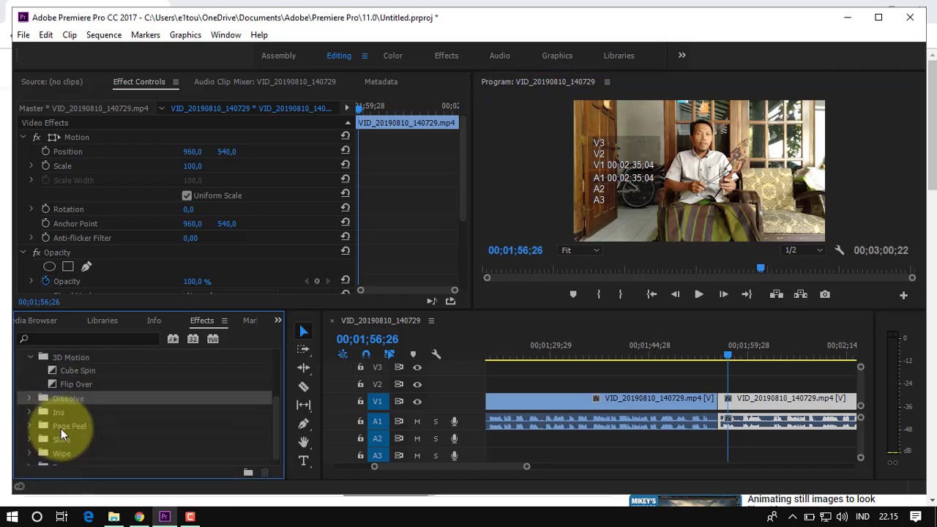
click(61, 428)
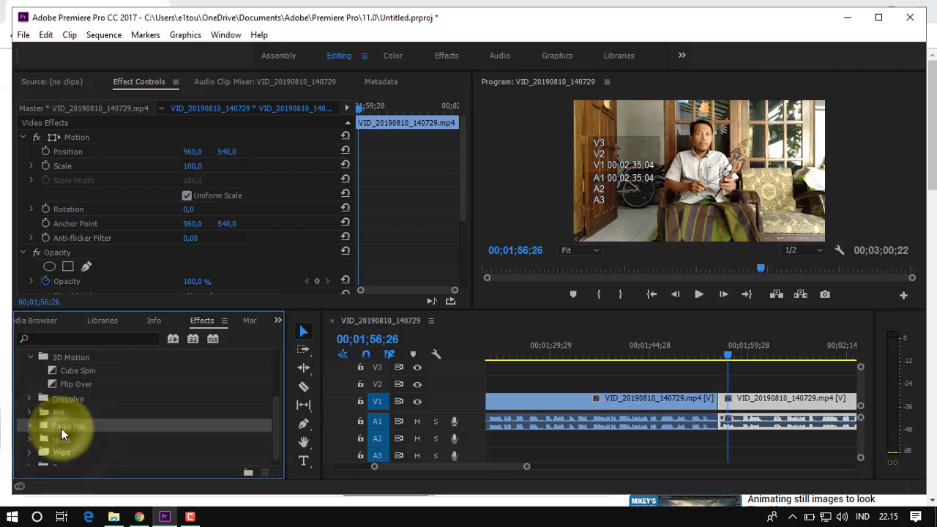
click(31, 425)
scroll(33, 425, down, 2)
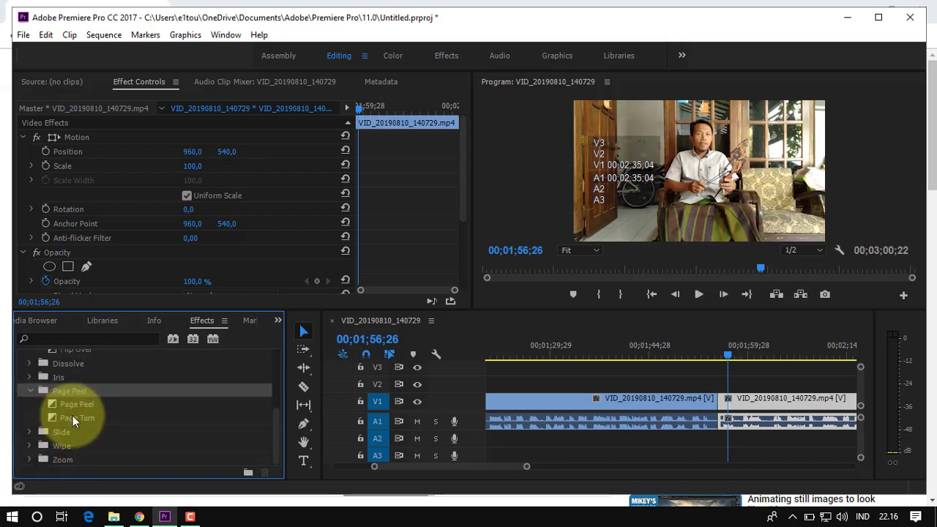
Apply Page Peel at the cut between the clips and preview it.
drag(76, 402, 717, 402)
drag(728, 354, 708, 359)
click(697, 294)
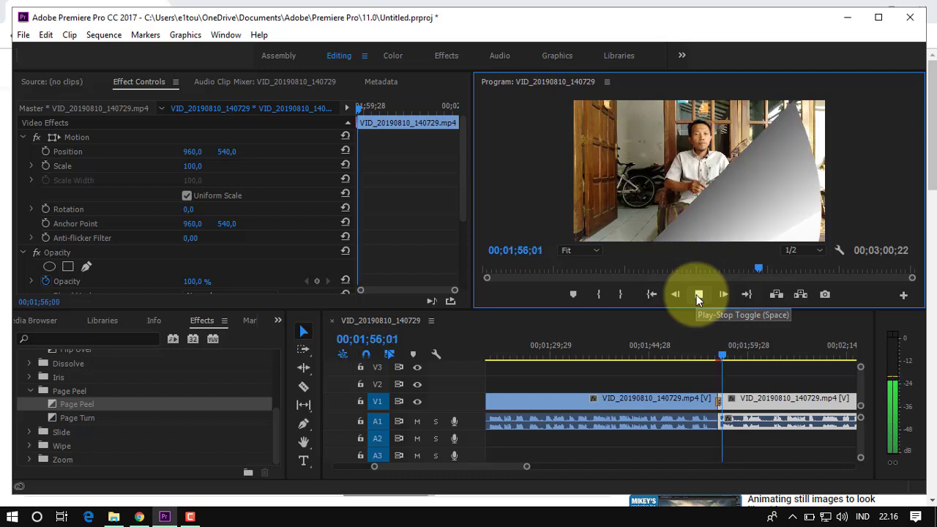
click(696, 294)
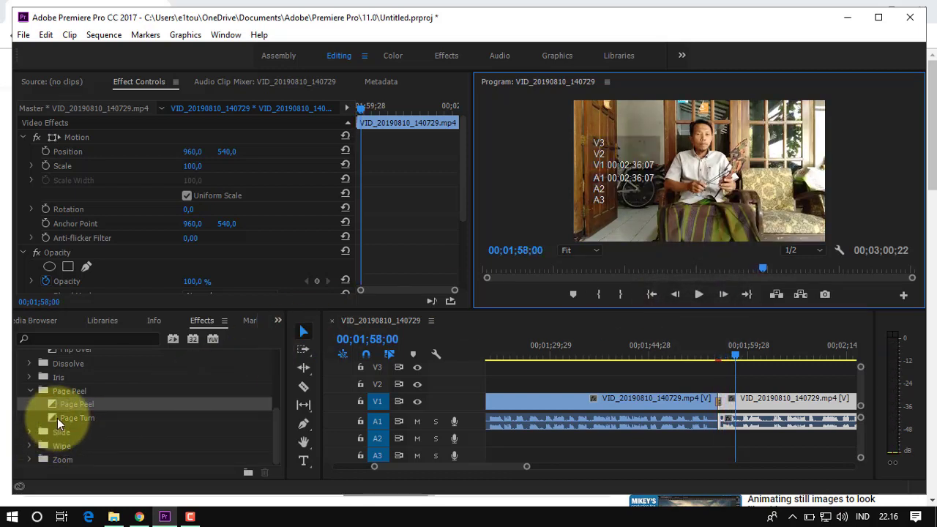
Expand the Slide transition group and undo the Page Peel transition.
click(30, 433)
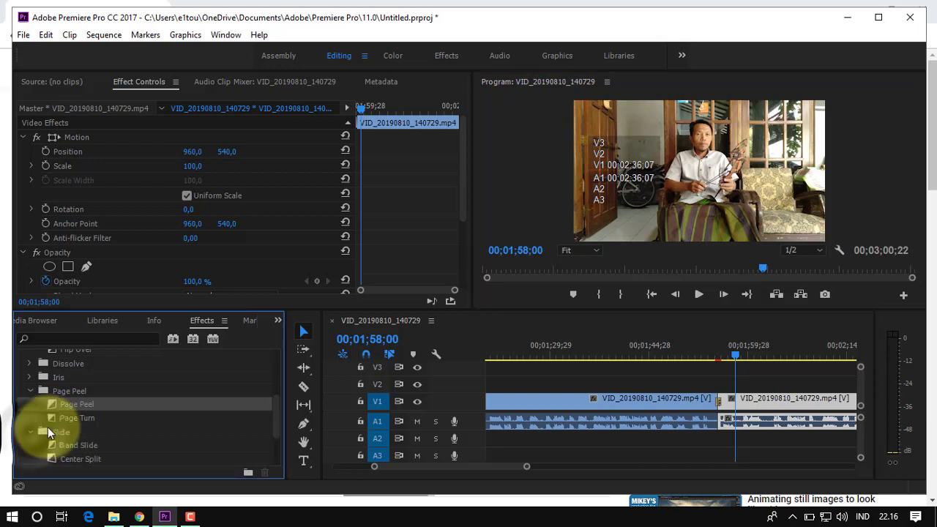
scroll(49, 427, down, 3)
scroll(51, 439, down, 2)
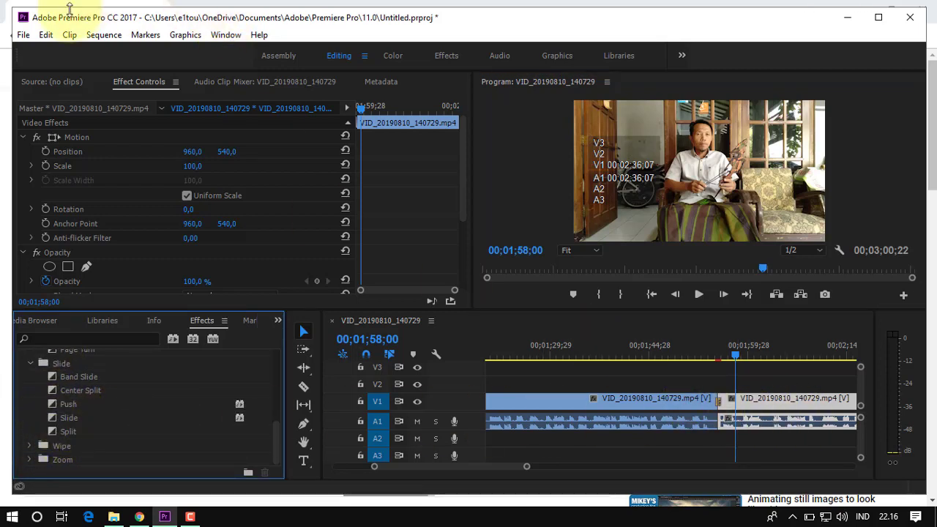
click(45, 35)
click(63, 52)
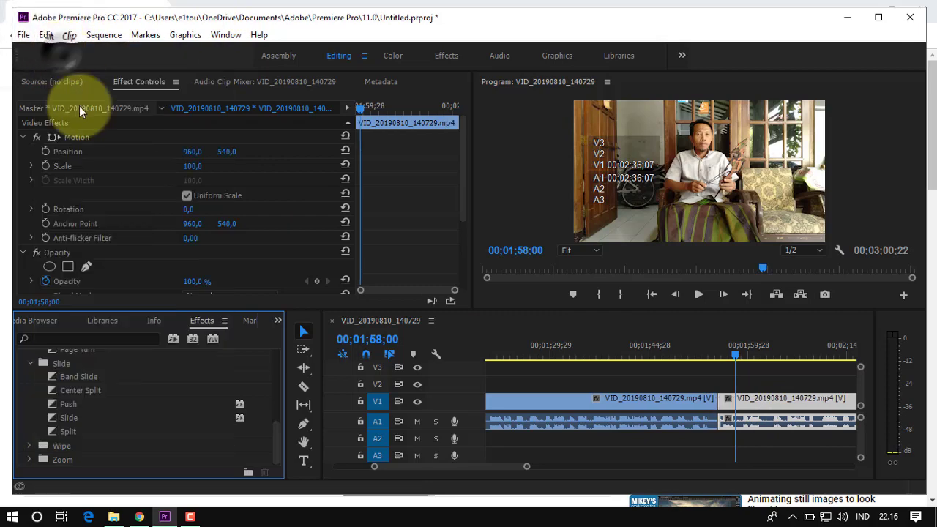
Apply the Band Slide transition at the V1 cut between the two clips.
click(80, 392)
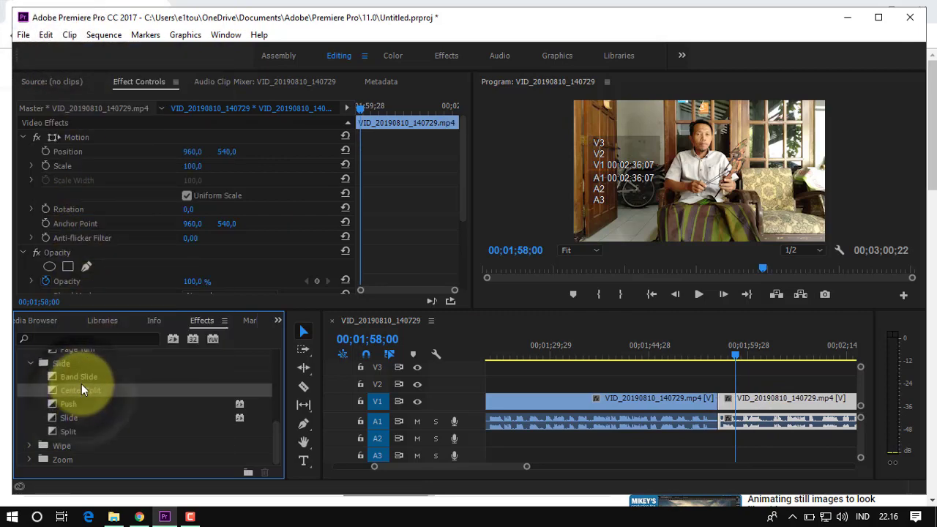
click(81, 376)
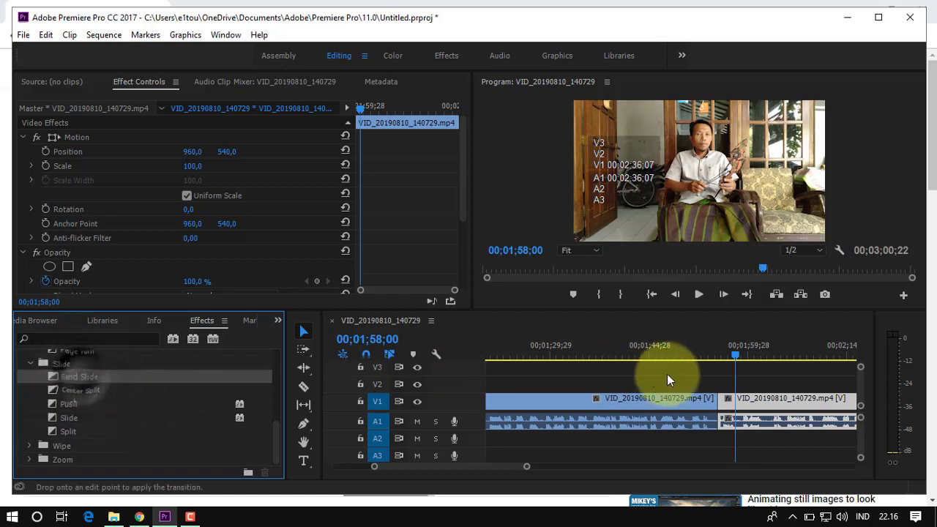
mouse_move(81, 376)
mouse_down()
mouse_move(707, 397)
mouse_move(715, 405)
mouse_up()
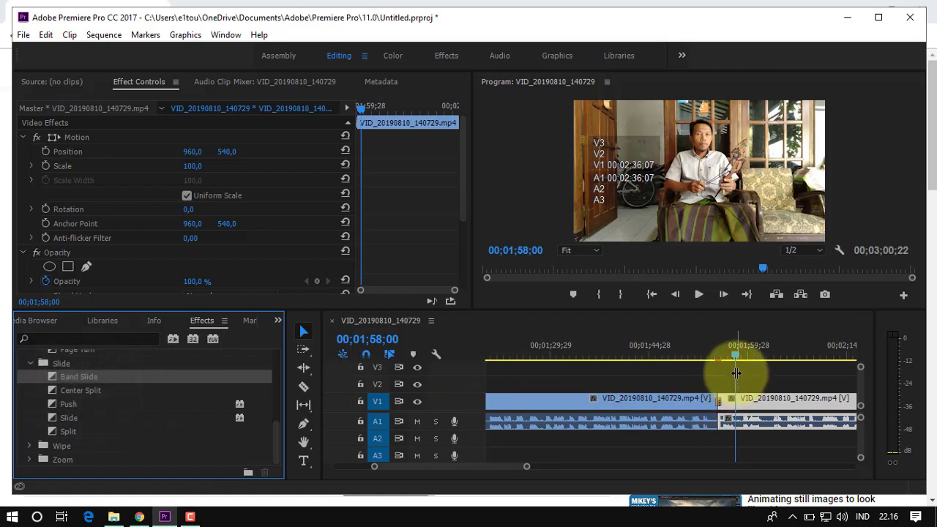
drag(736, 352, 705, 370)
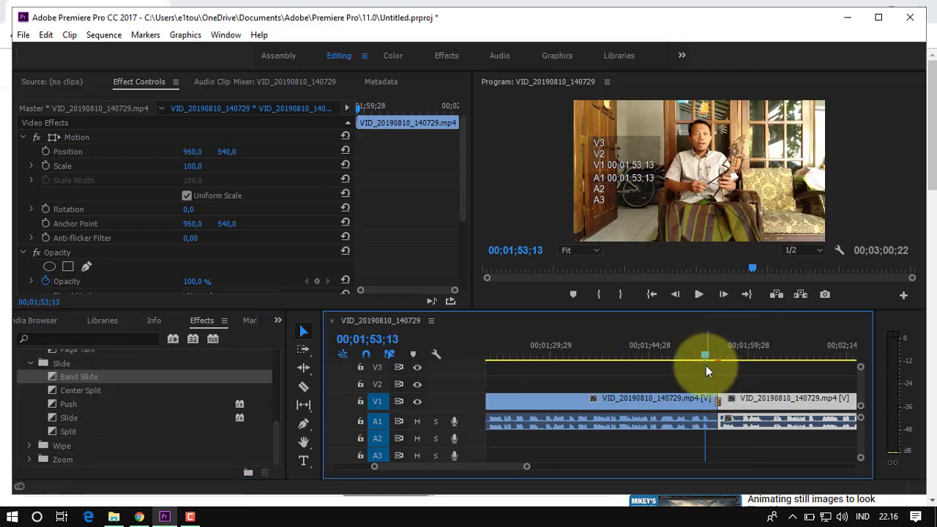
click(700, 294)
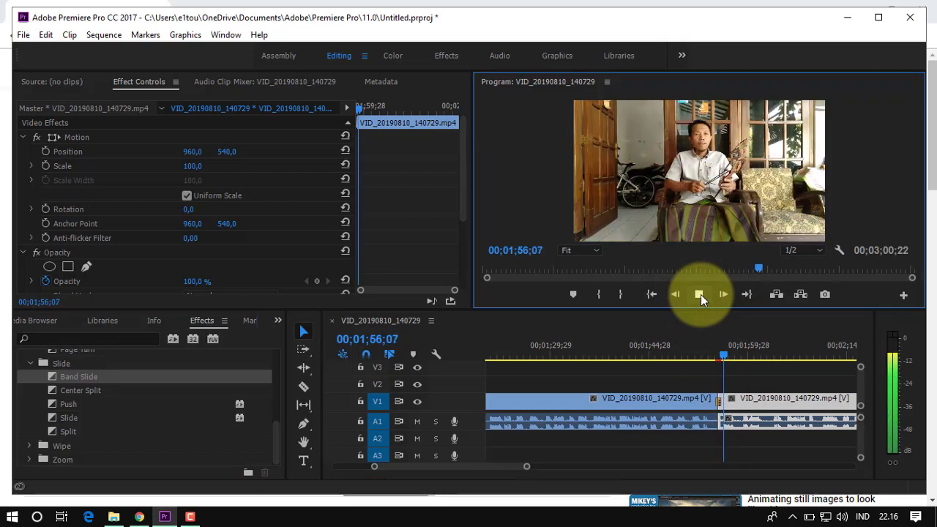
click(699, 295)
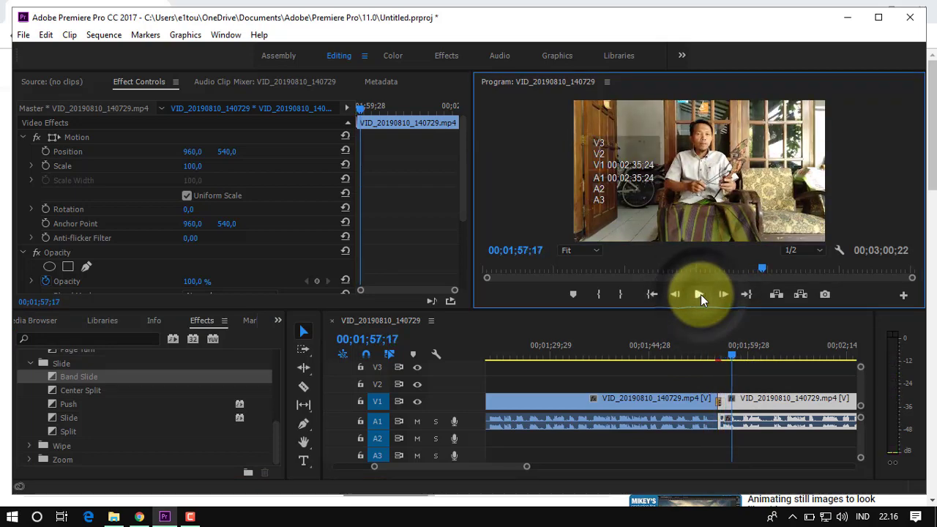